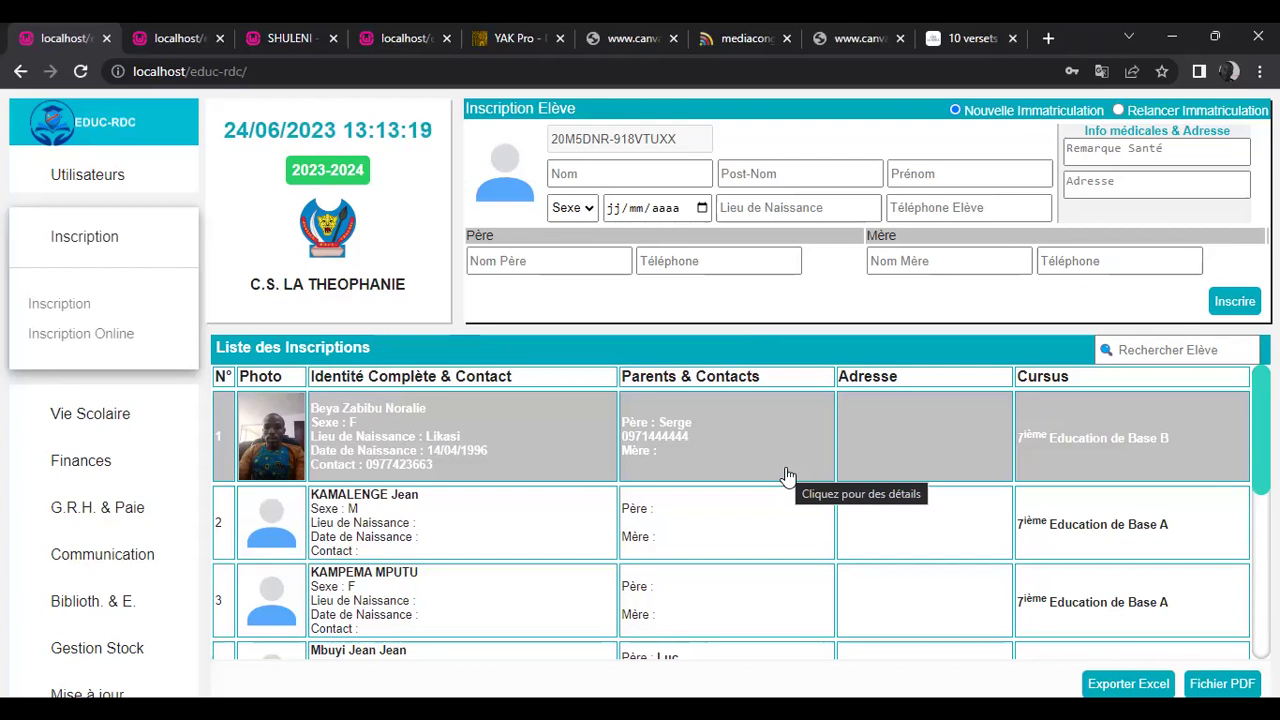
Step: Search the enrolment list for a student by last name, and clear the search to restore the full list
click(1143, 348)
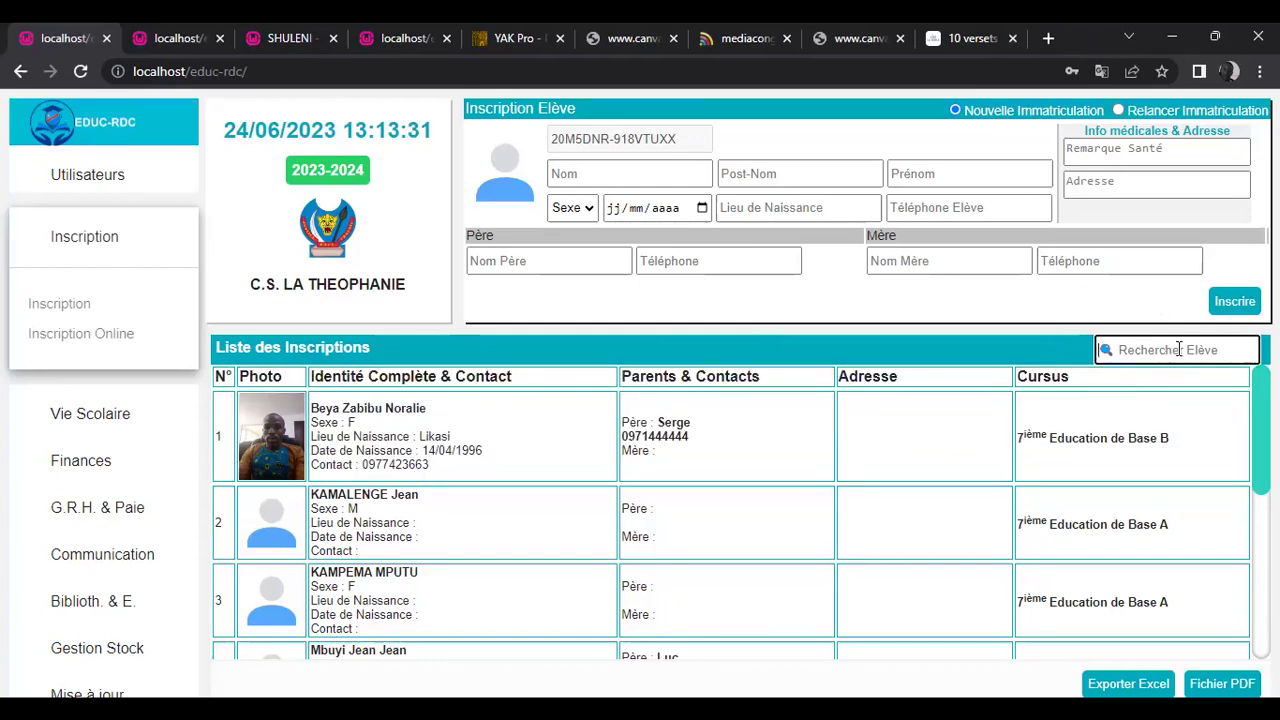
text(Mbuyi)
key(Return)
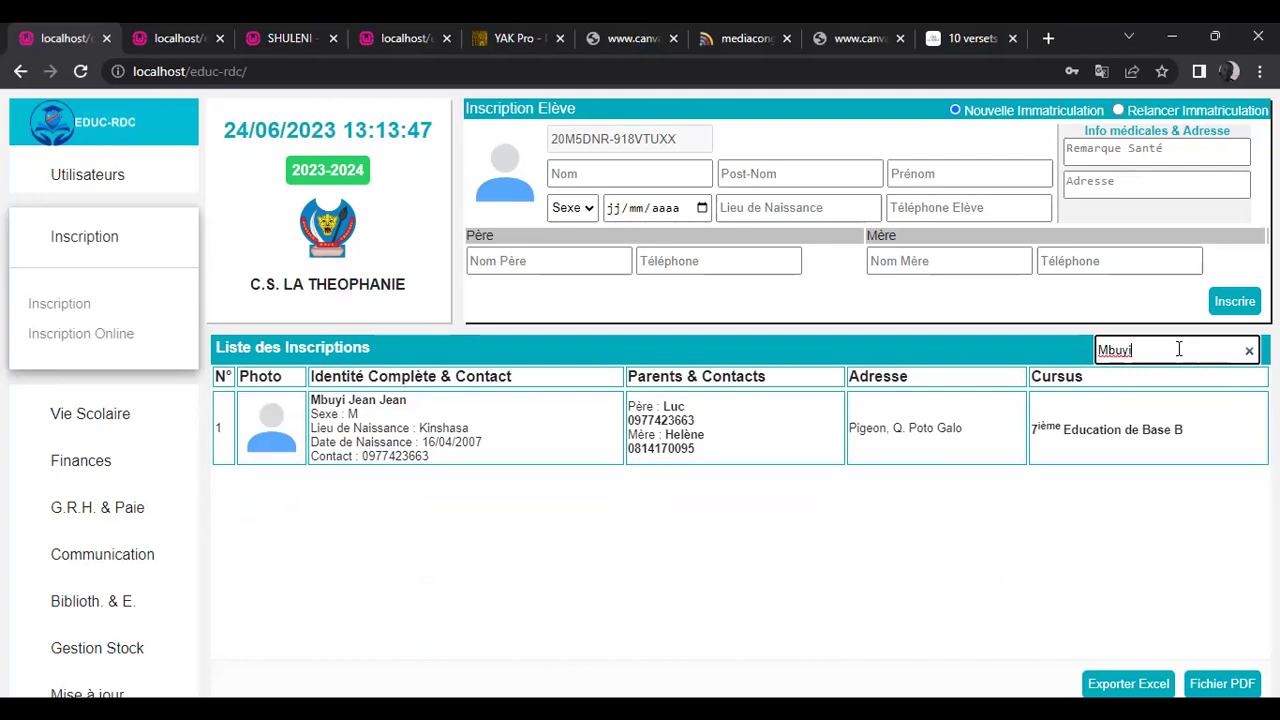
key(BackSpace)
key(BackSpace)
key(BackSpace)
key(BackSpace)
key(BackSpace)
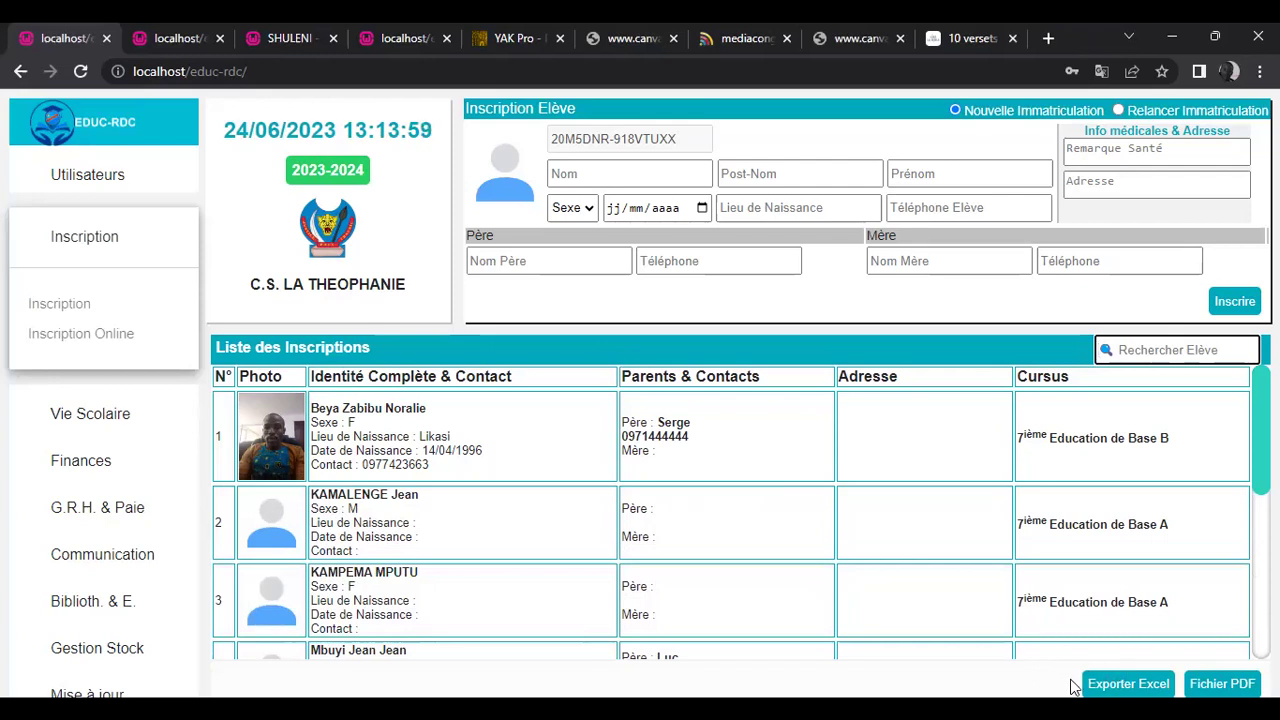
Step: Generate the PDF of the enrolled students, review its class lists through page 3, and return to the enrolment list
click(1222, 683)
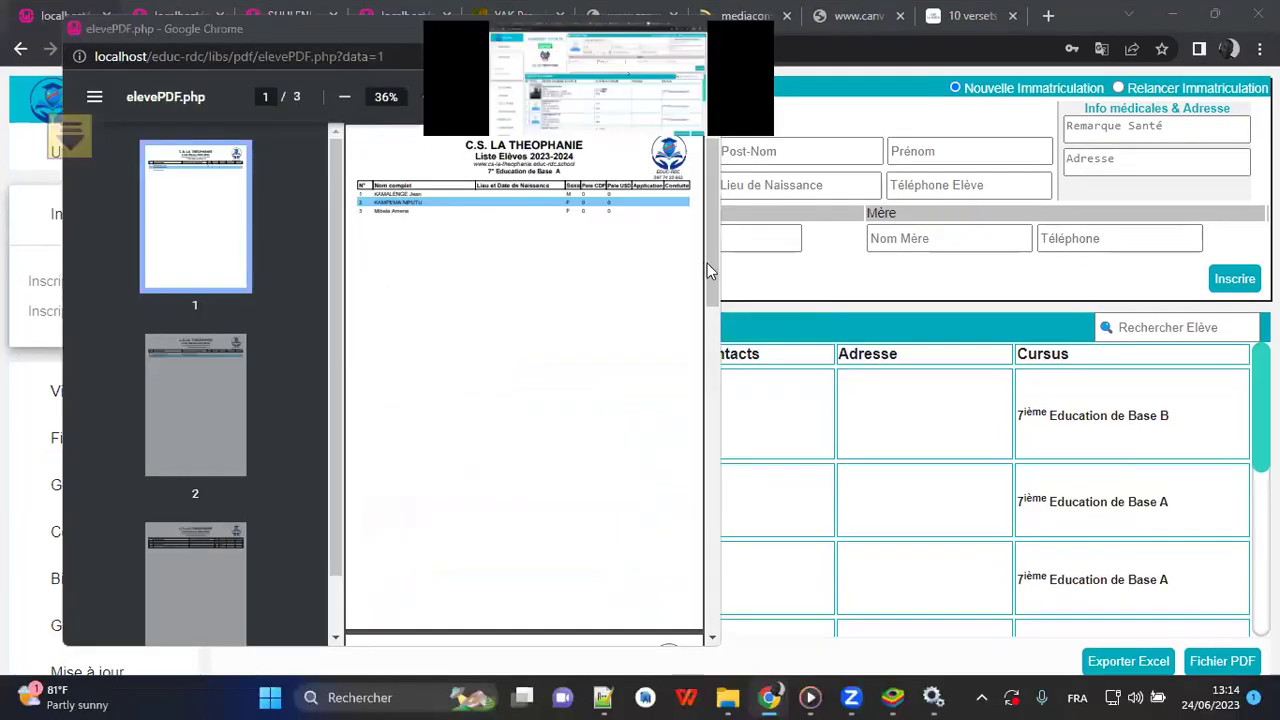
drag(710, 279, 700, 478)
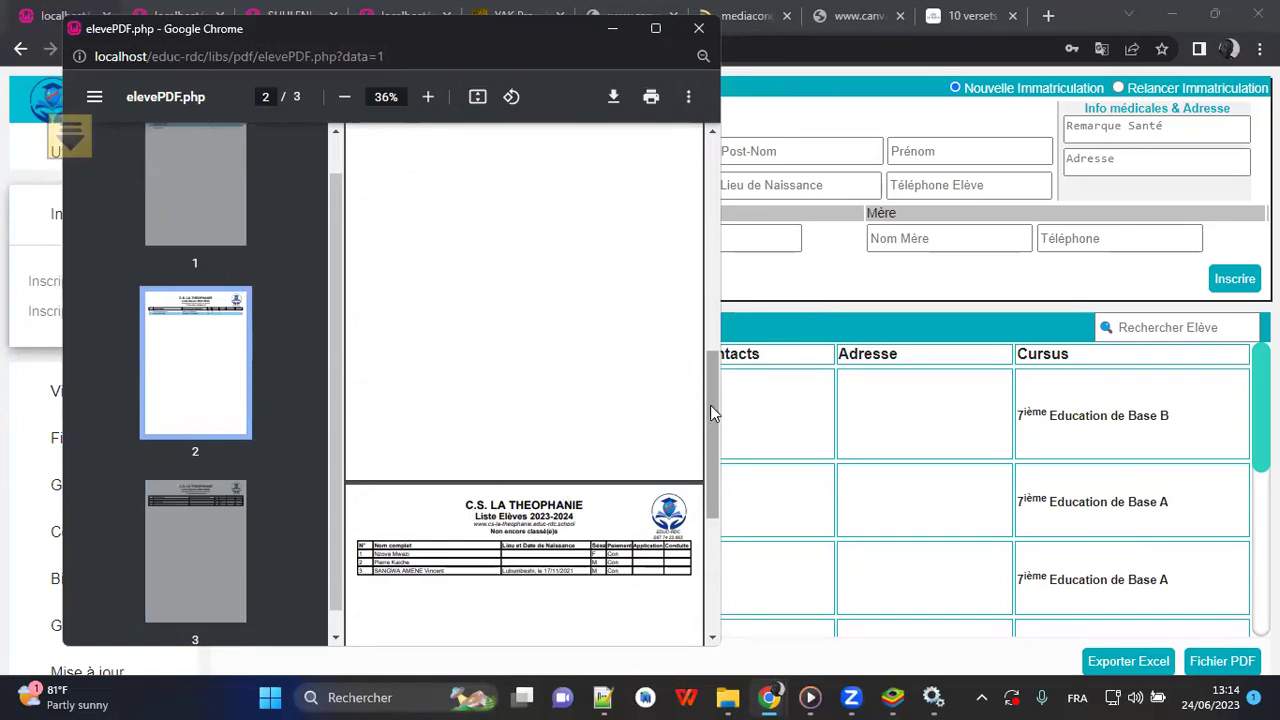
drag(710, 405, 722, 183)
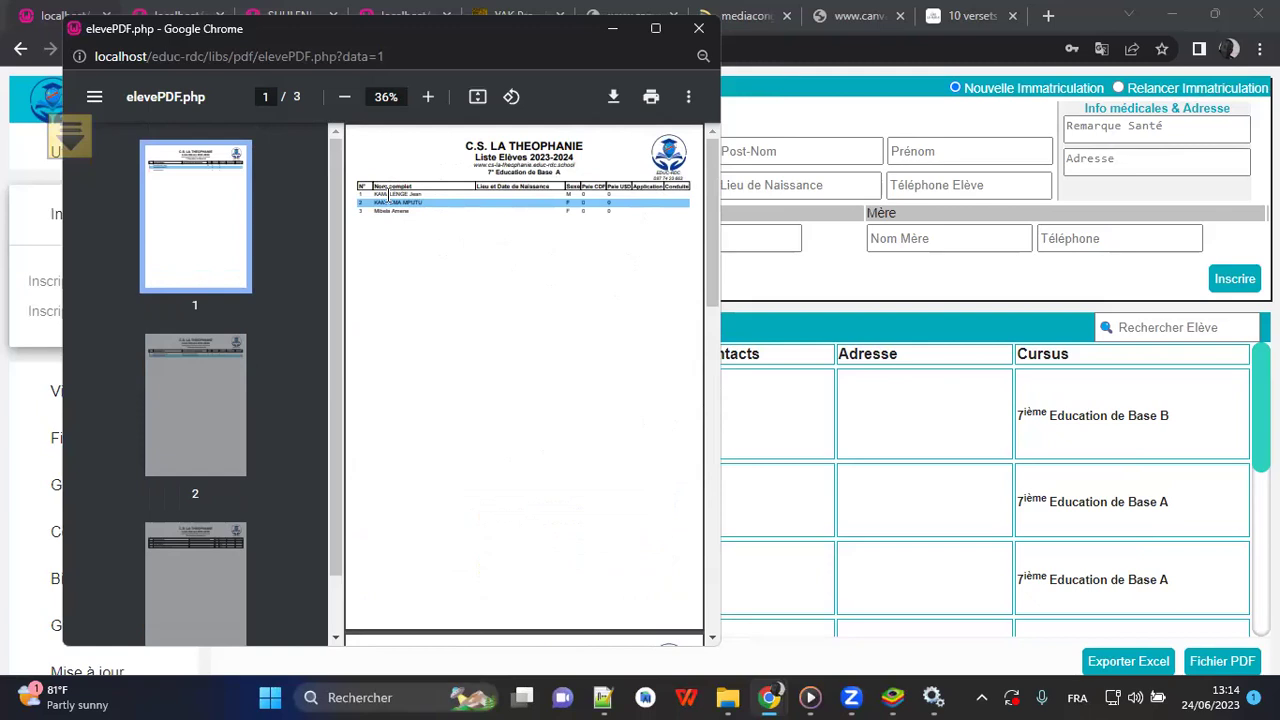
drag(727, 326, 735, 579)
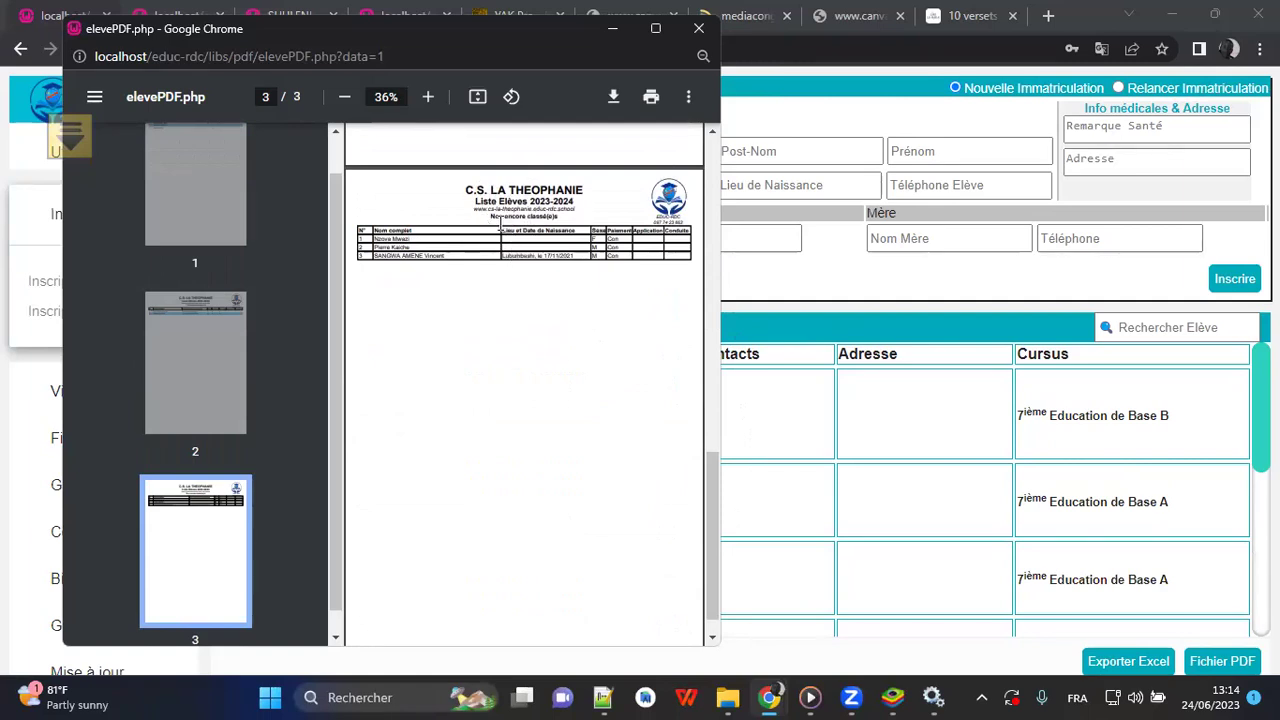
scroll(700, 345, up, 1)
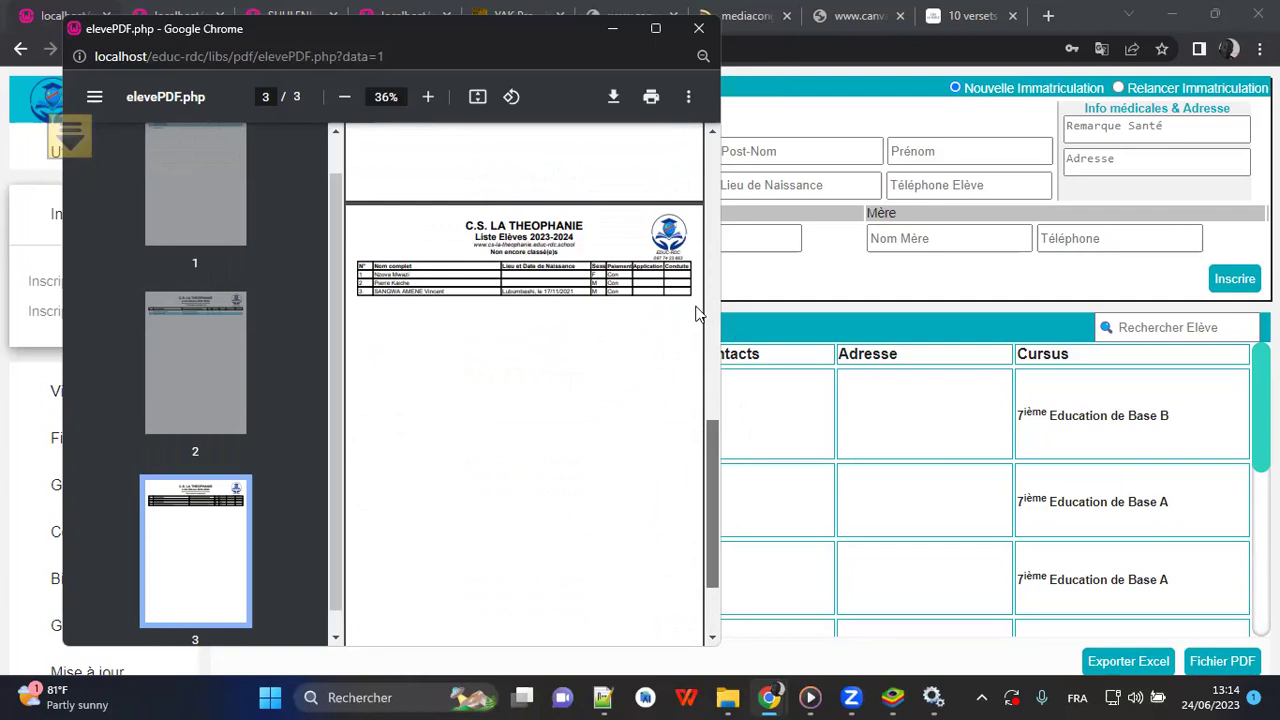
scroll(700, 345, up, 10)
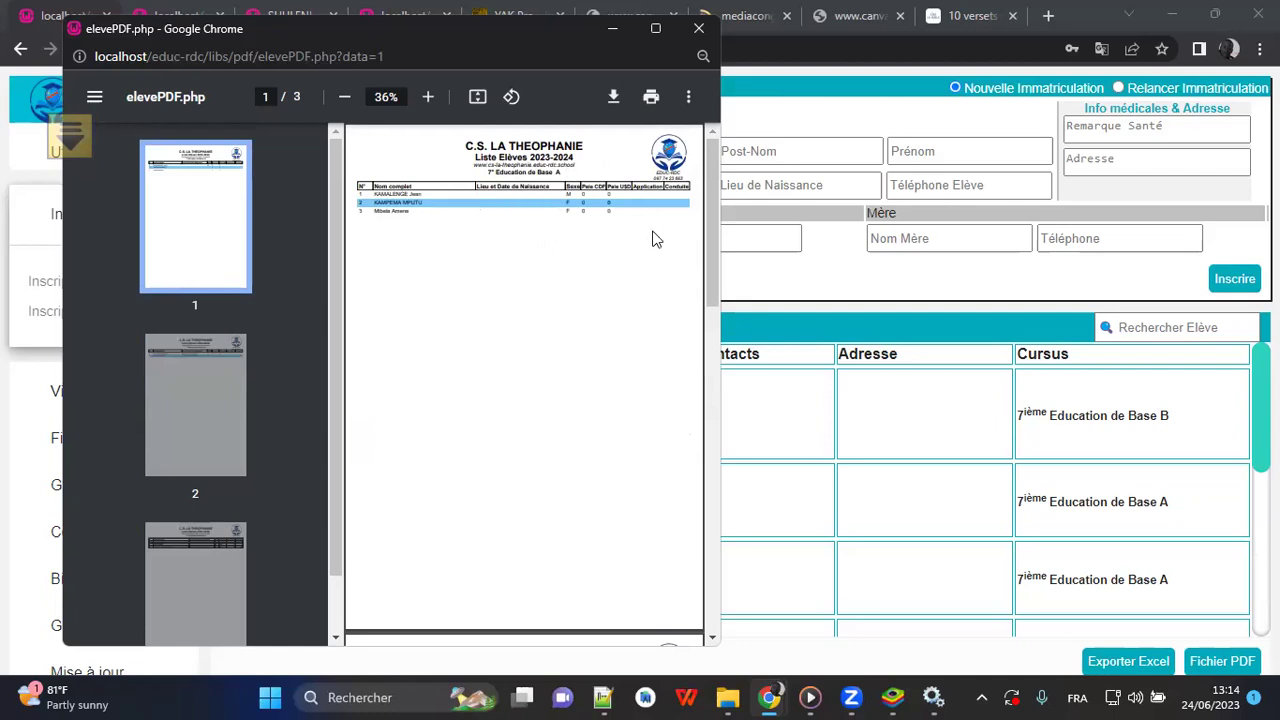
click(817, 288)
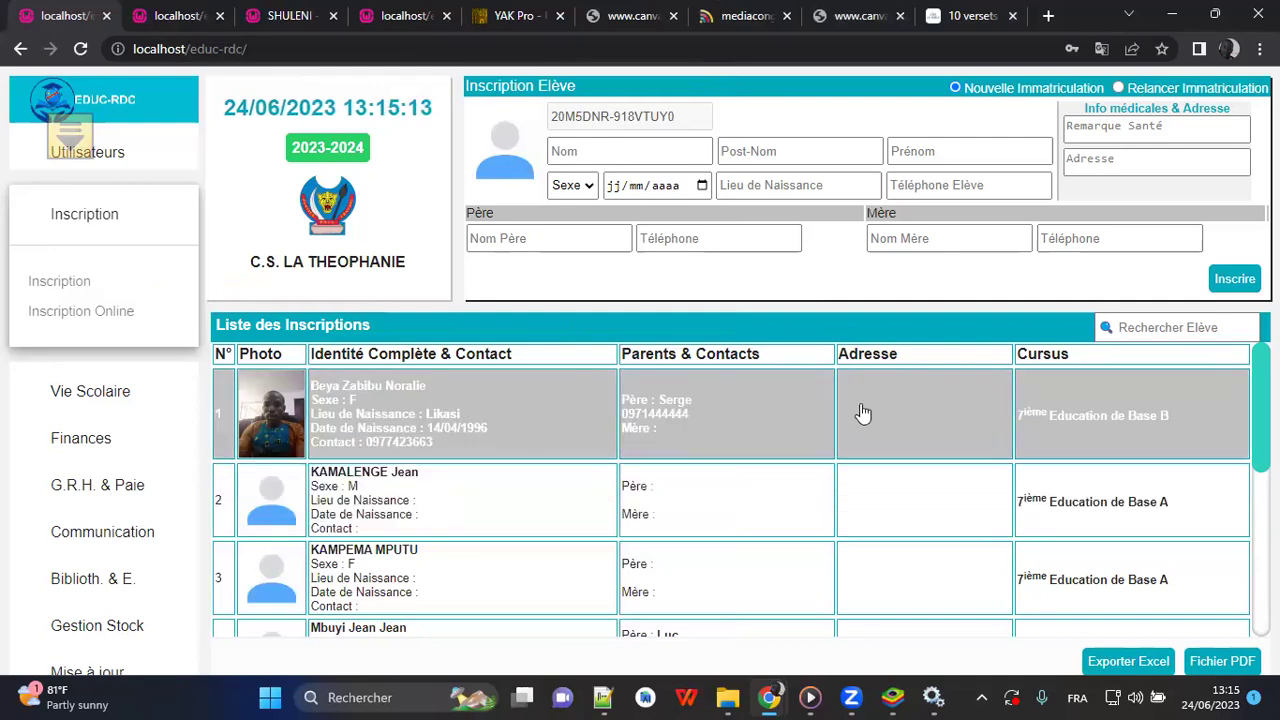
Step: Generate the student card for the first student in the enrolment list, inspect it beside the record, and close it
click(593, 405)
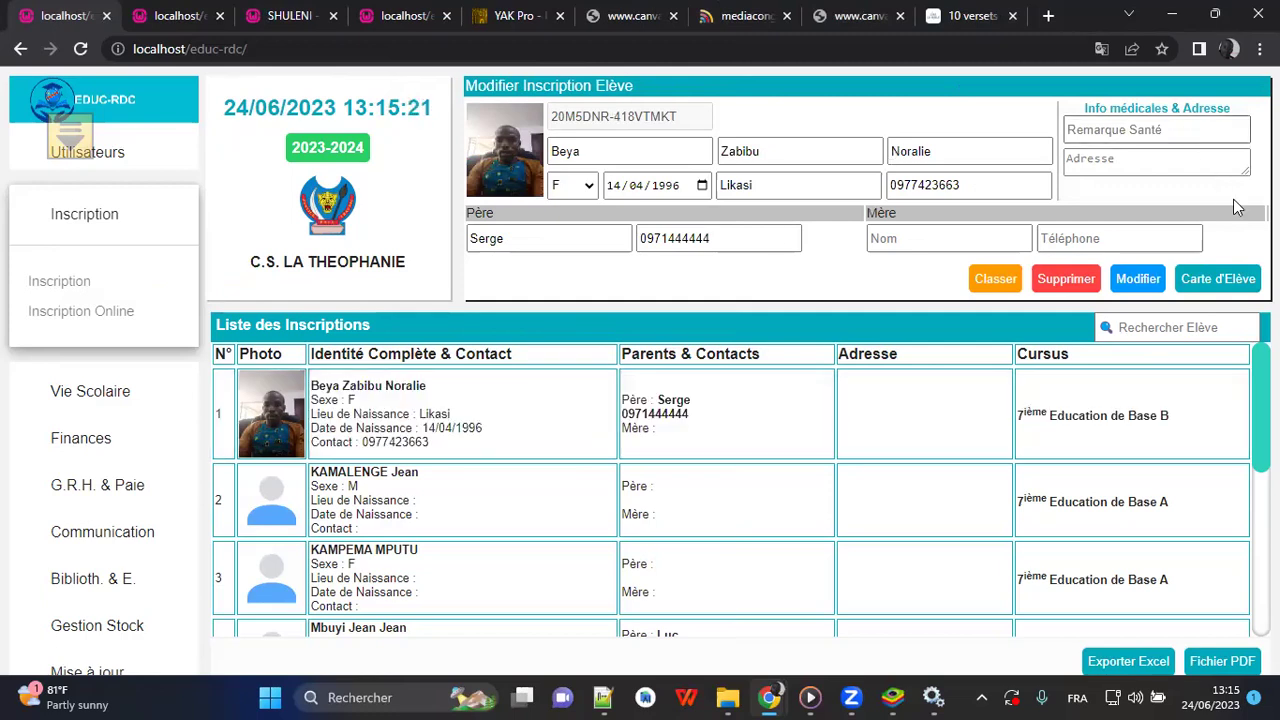
click(1207, 283)
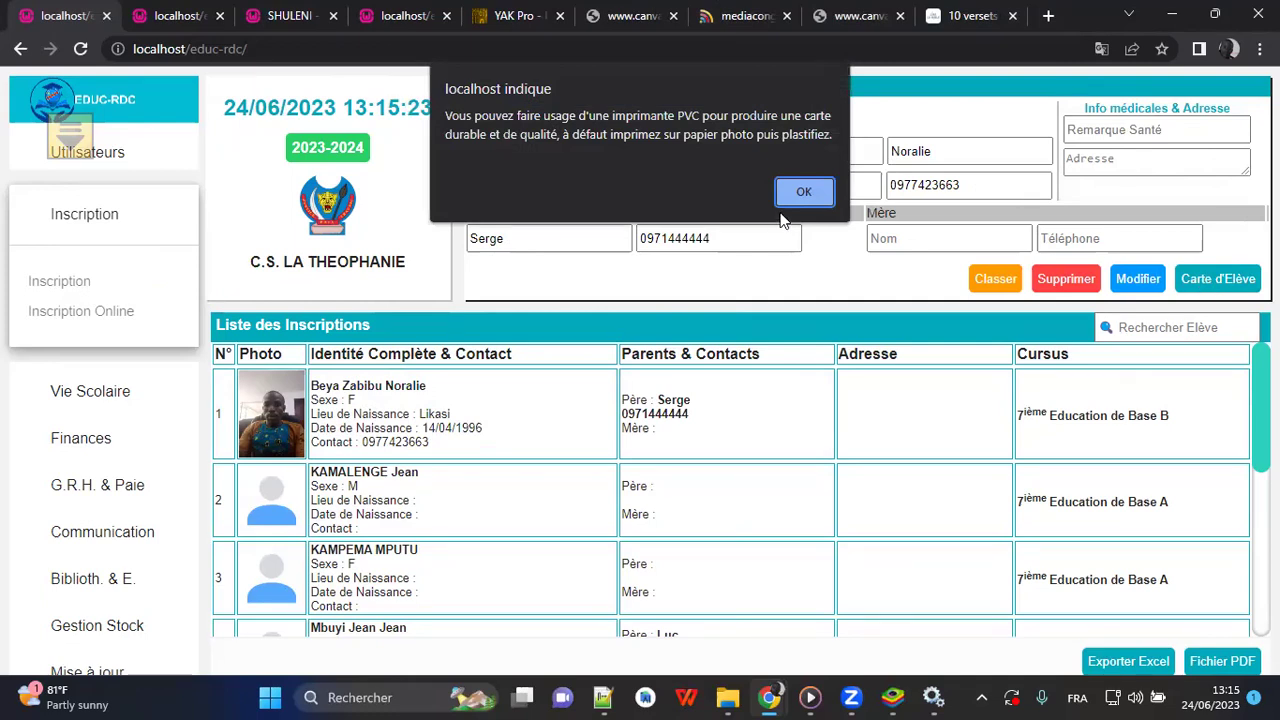
click(805, 189)
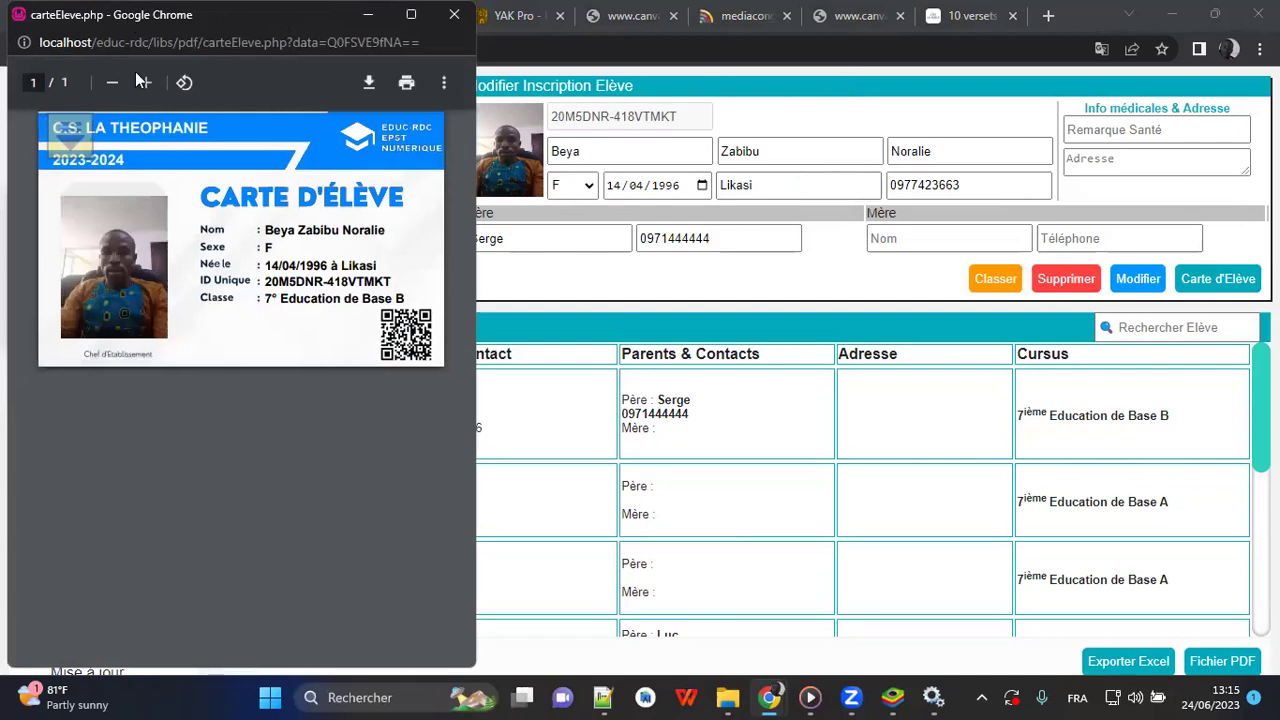
drag(103, 16, 879, 131)
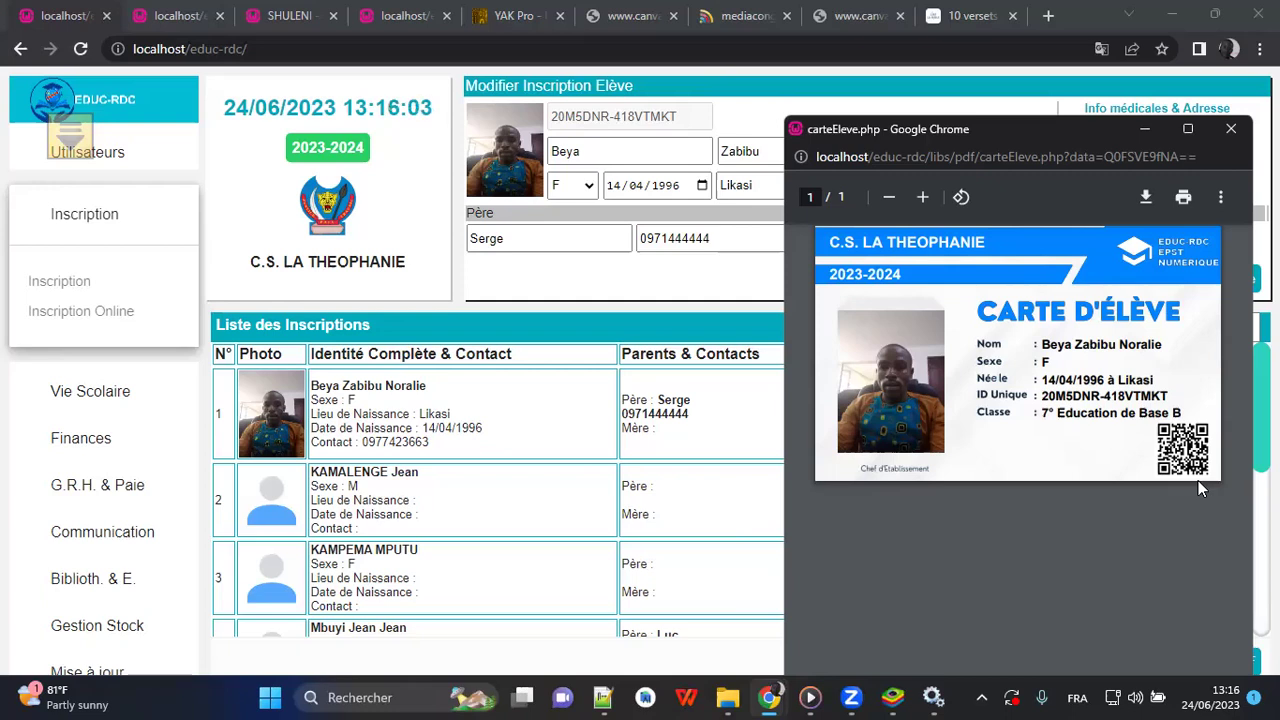
click(1220, 129)
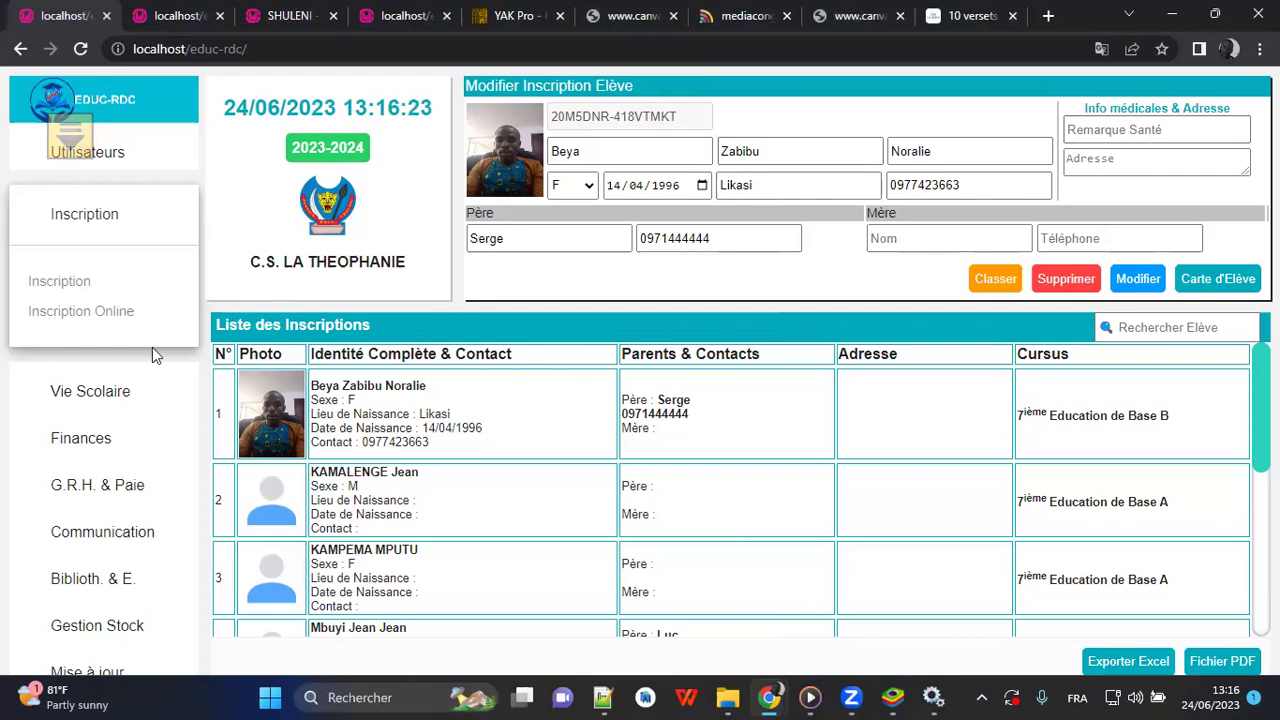
Step: Open the class and promotion management and set the new class to level Troisième and group C
click(90, 393)
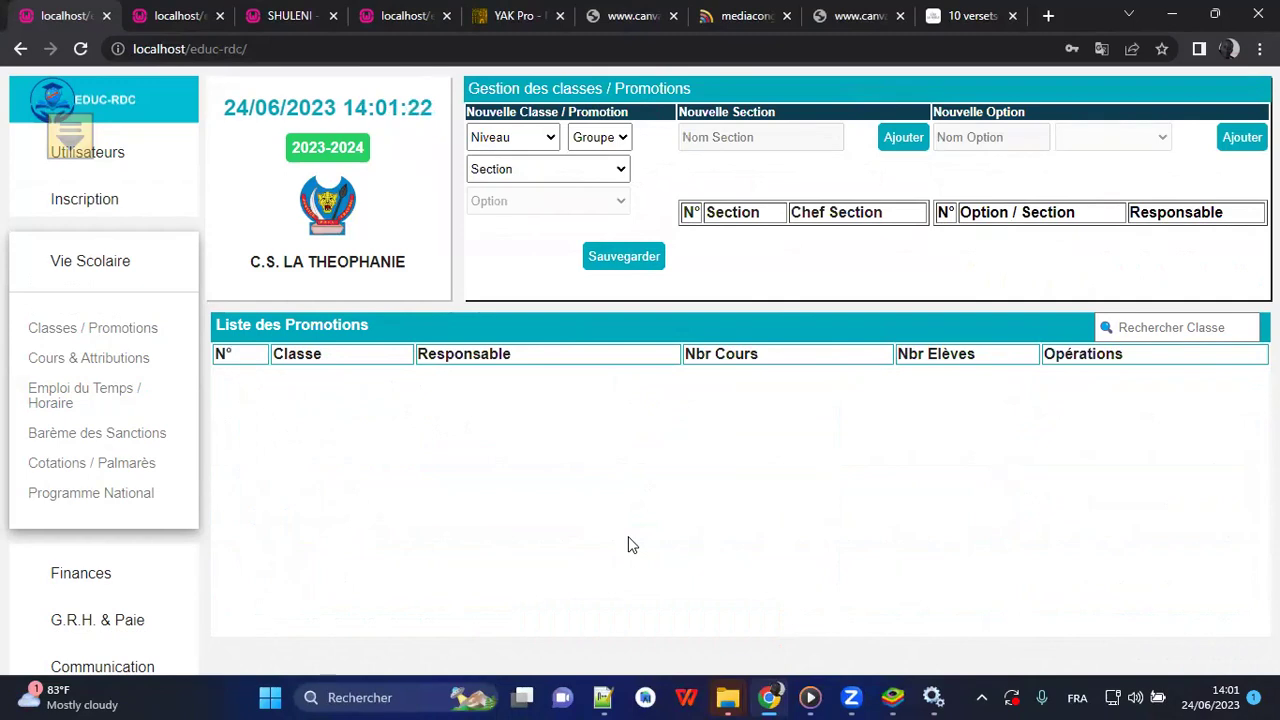
click(533, 146)
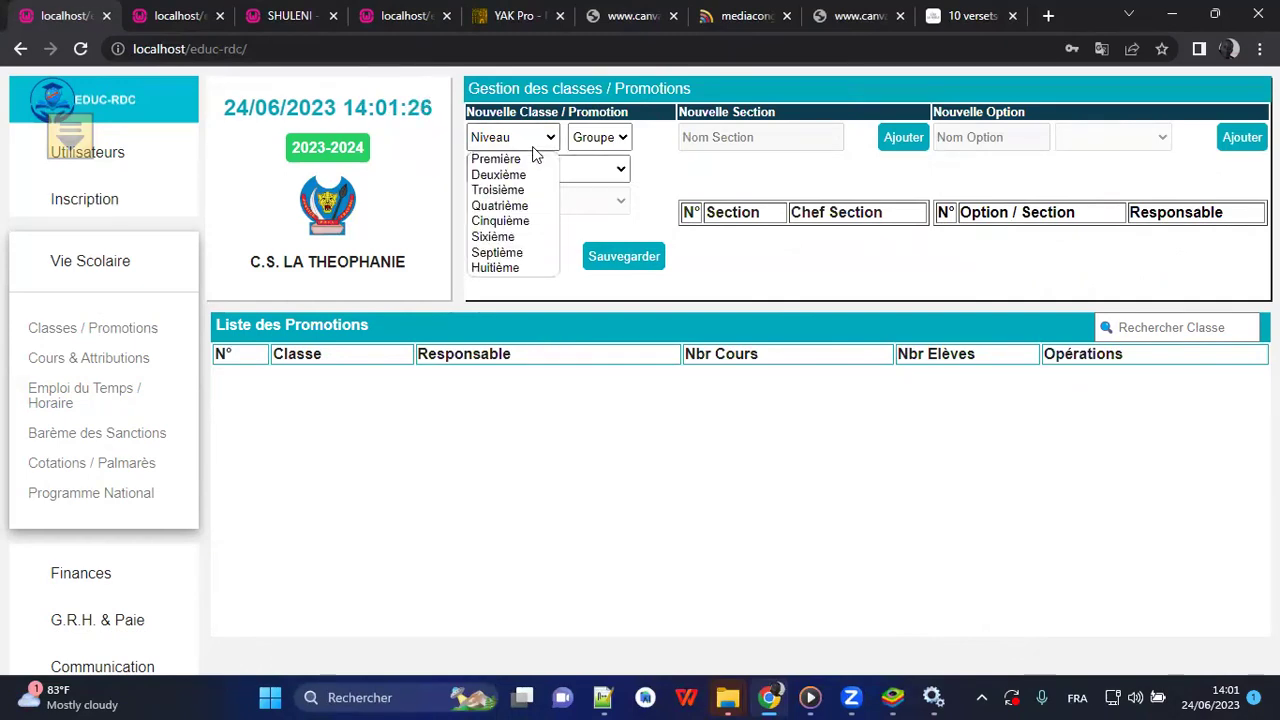
click(523, 158)
click(596, 138)
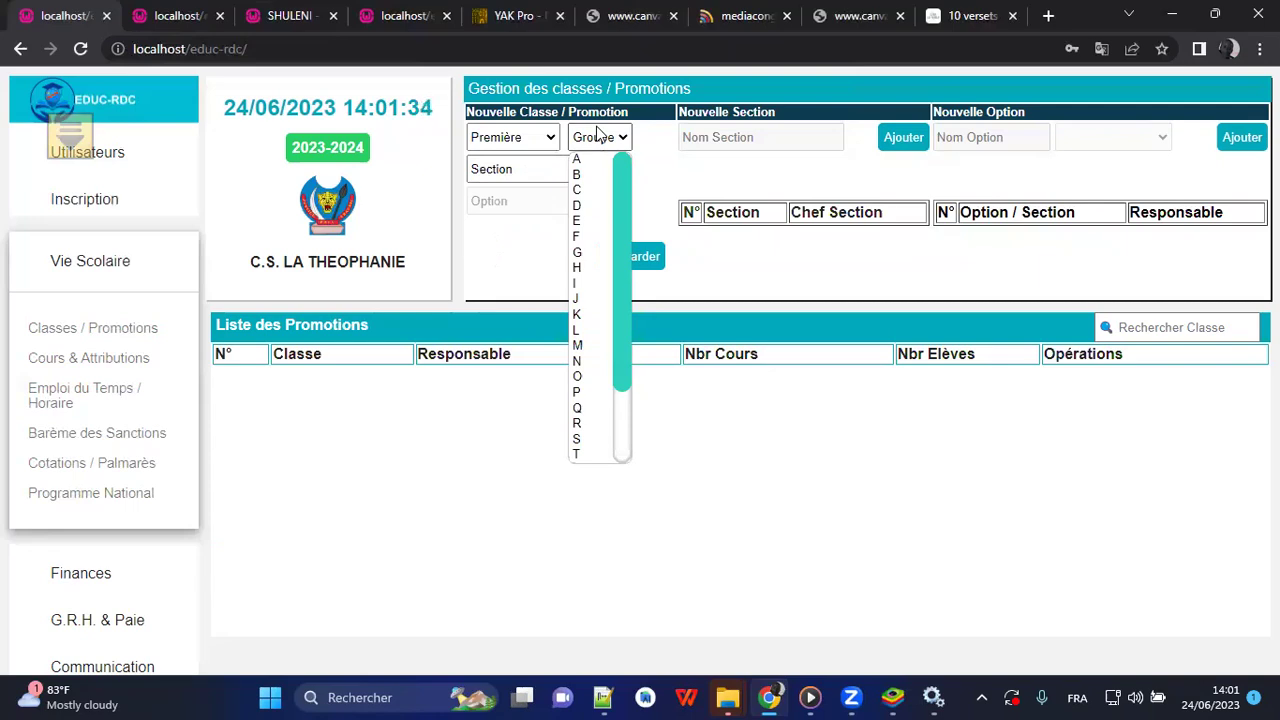
click(584, 191)
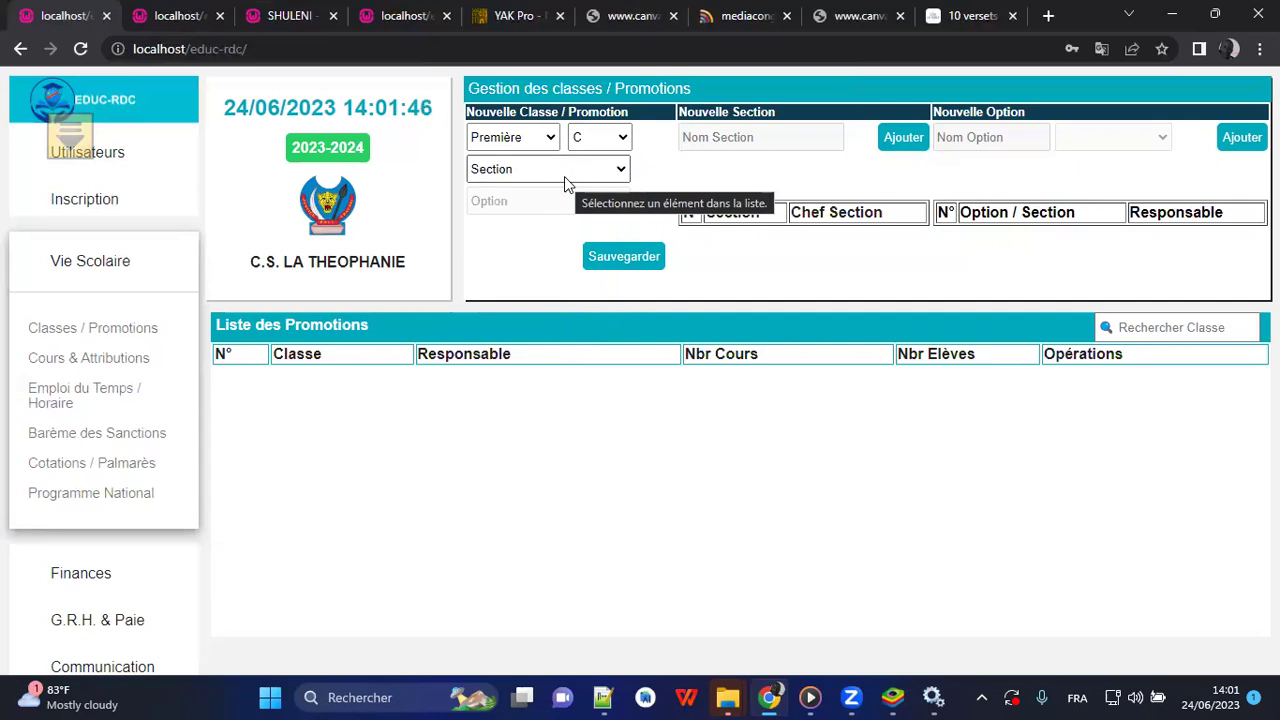
click(512, 137)
click(524, 192)
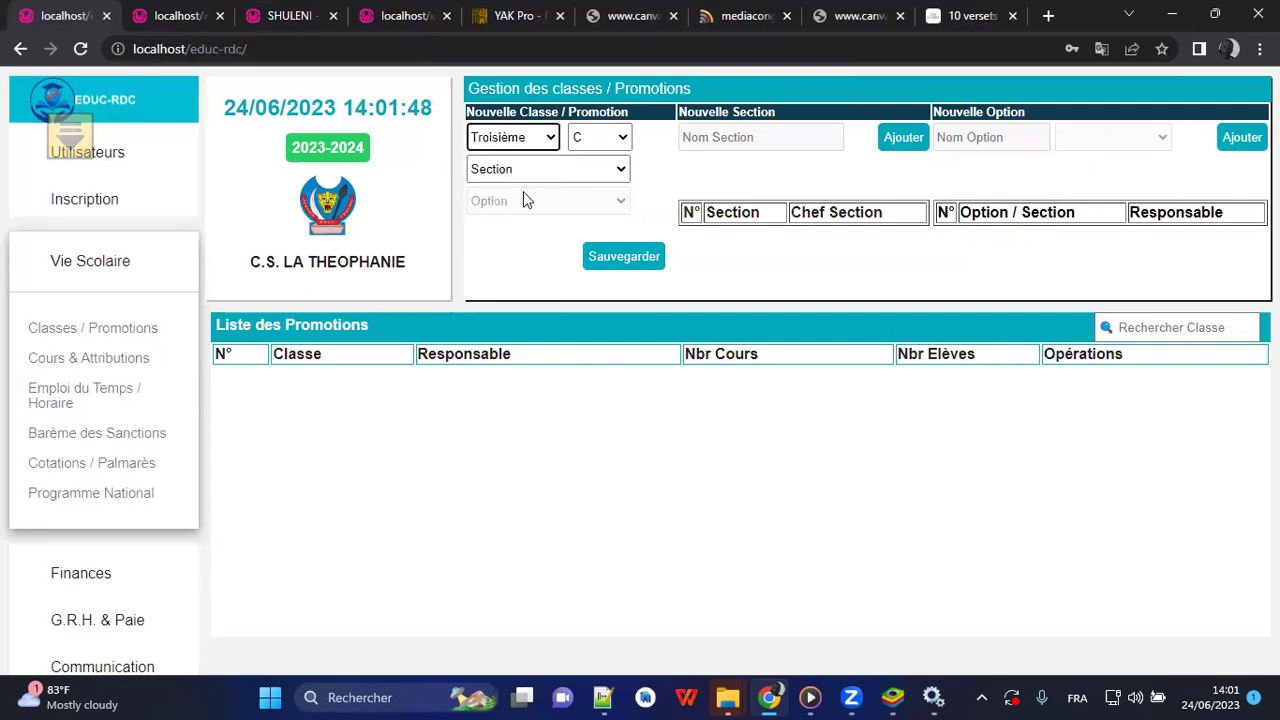
click(525, 137)
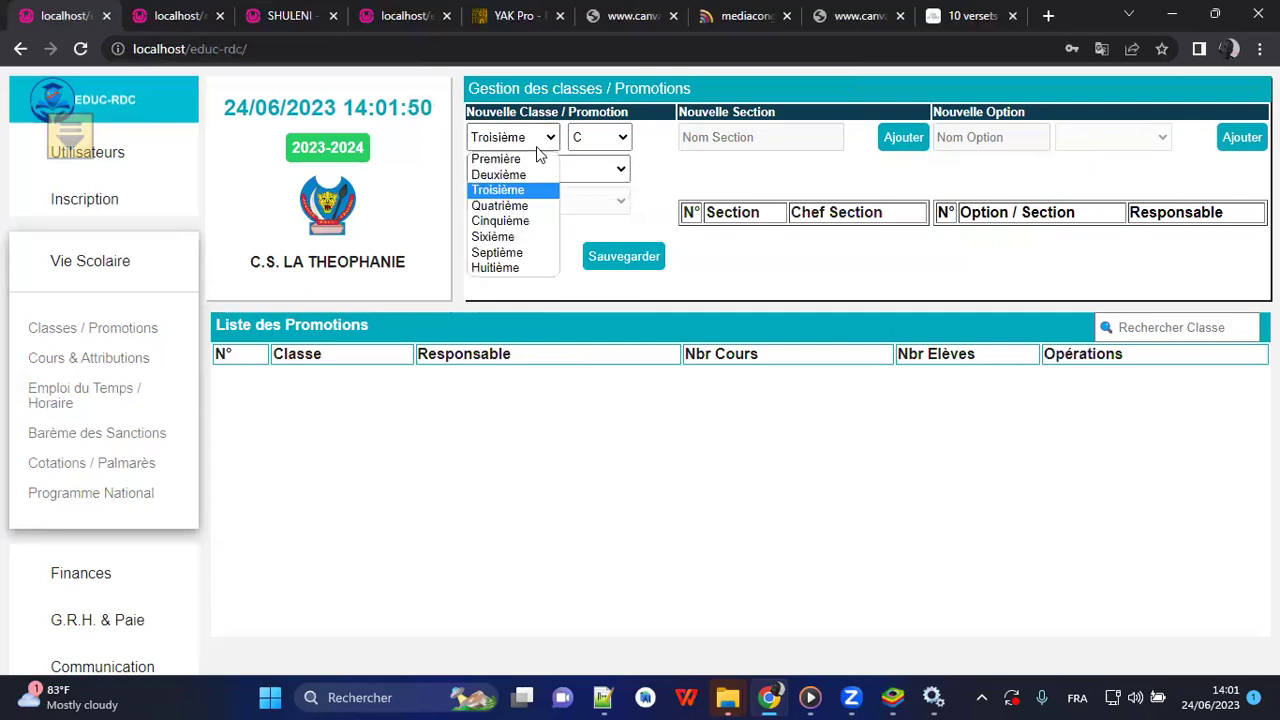
click(648, 177)
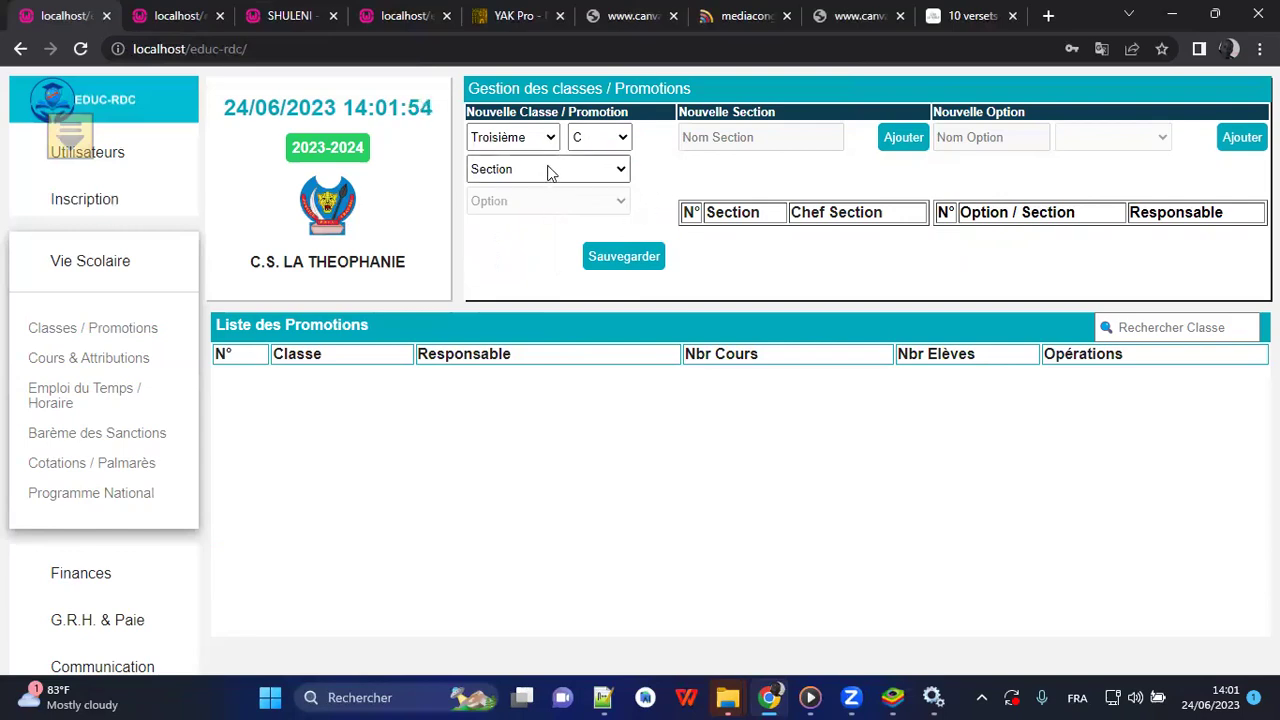
Step: Add a new section named Scientifiques from the new class form
click(547, 172)
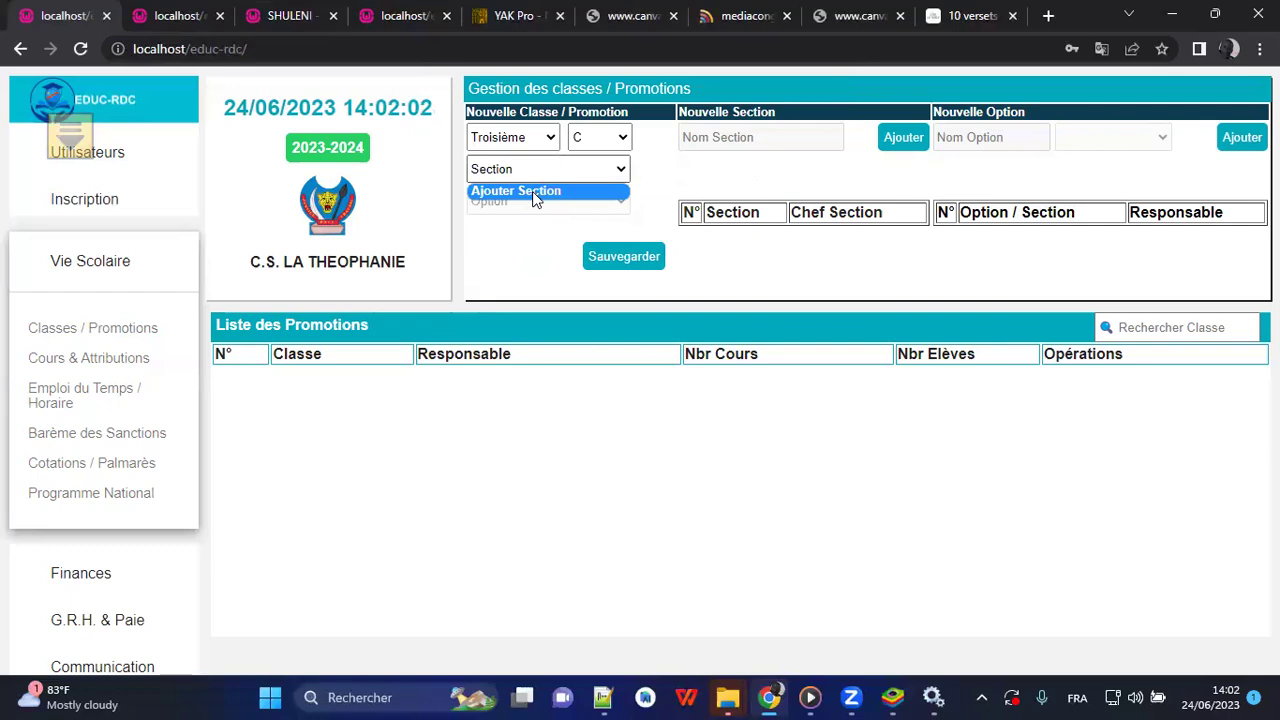
click(535, 191)
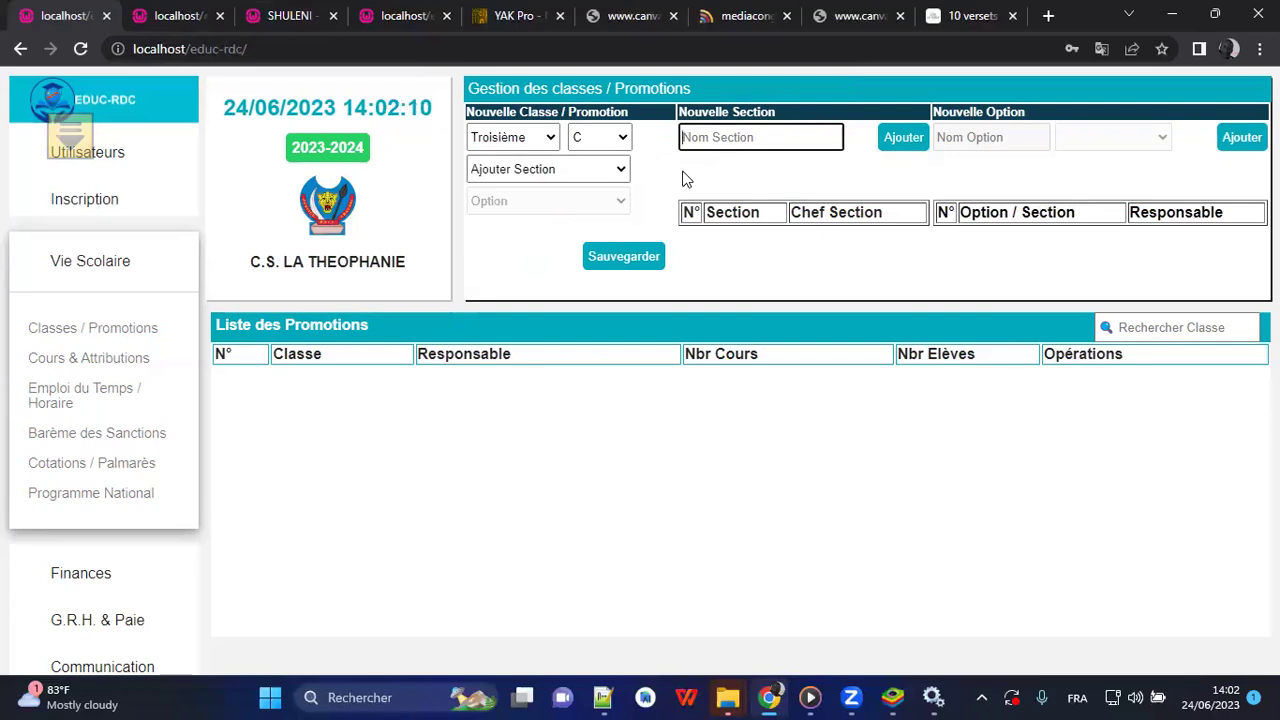
text(Scientifiques)
click(909, 140)
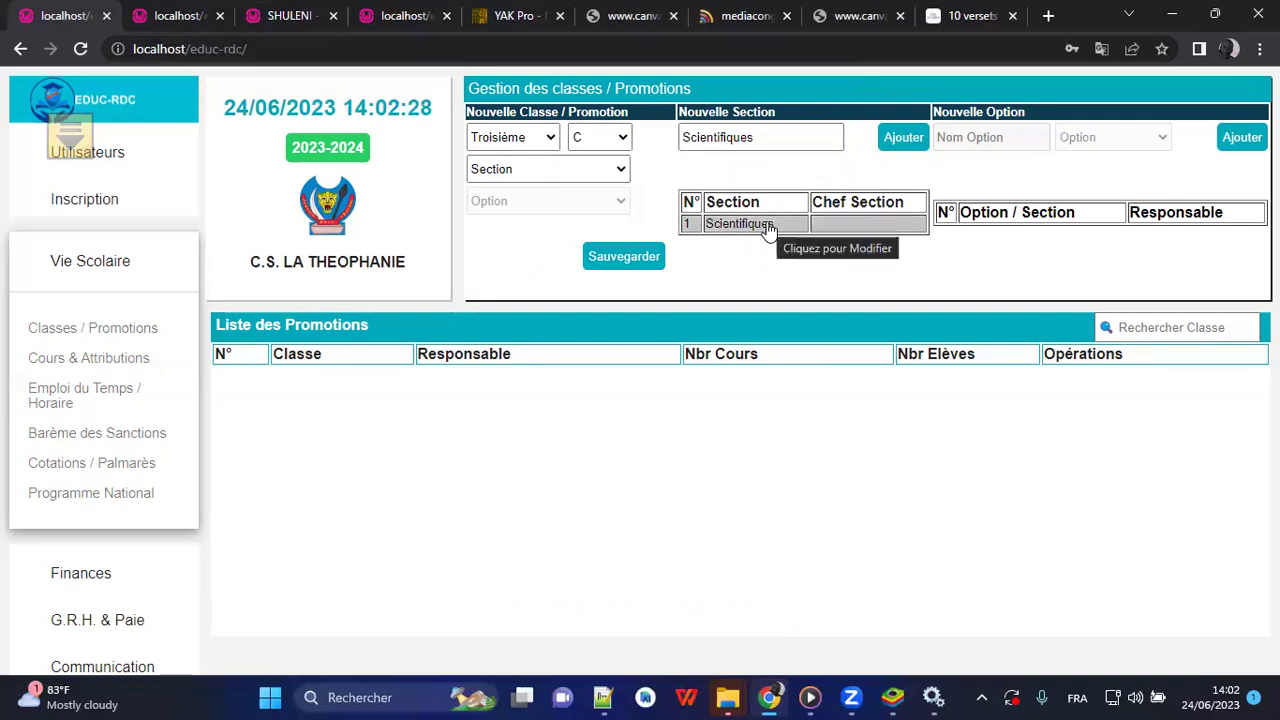
Step: Rename the Scientifiques section to Scientifique and save the change
click(768, 224)
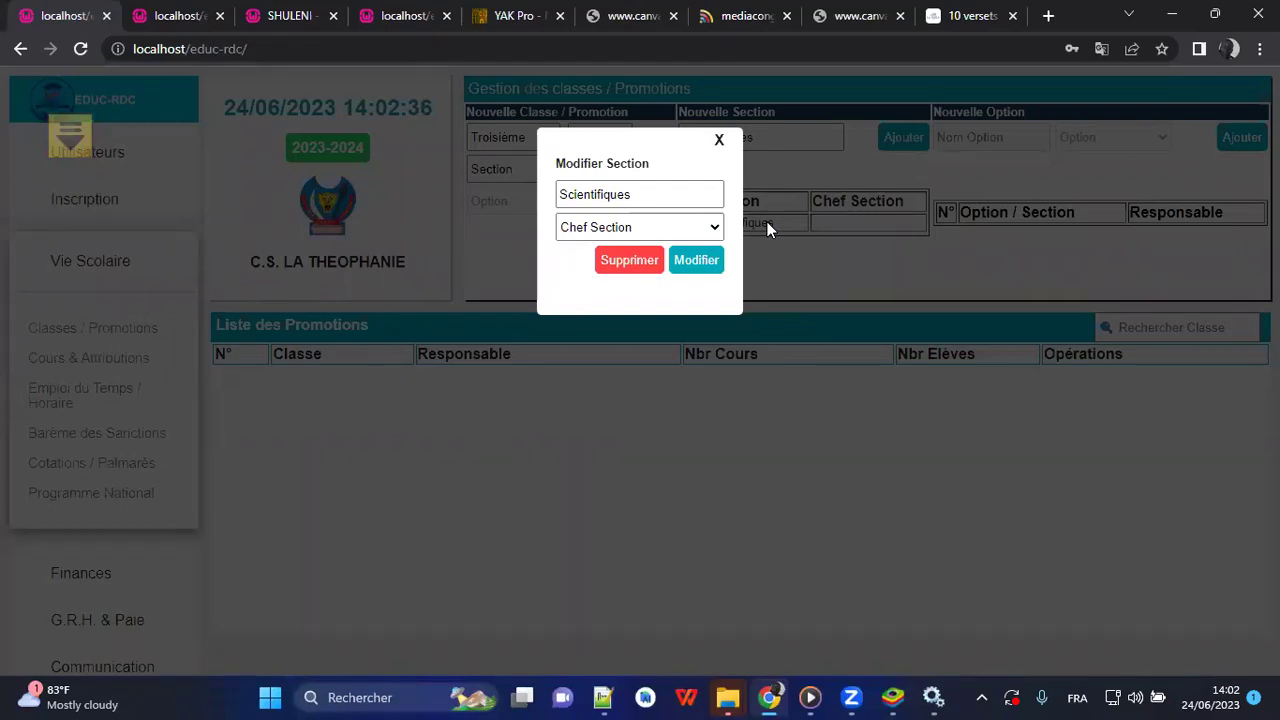
click(670, 192)
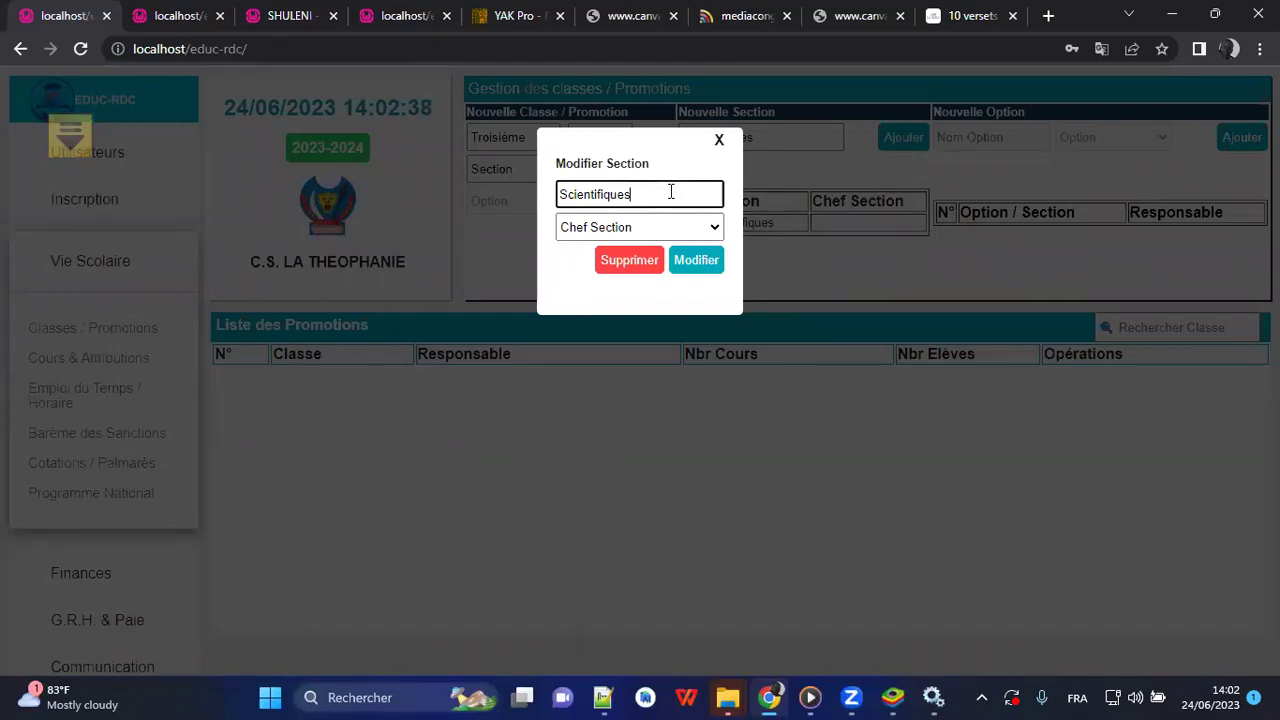
key(BackSpace)
click(690, 261)
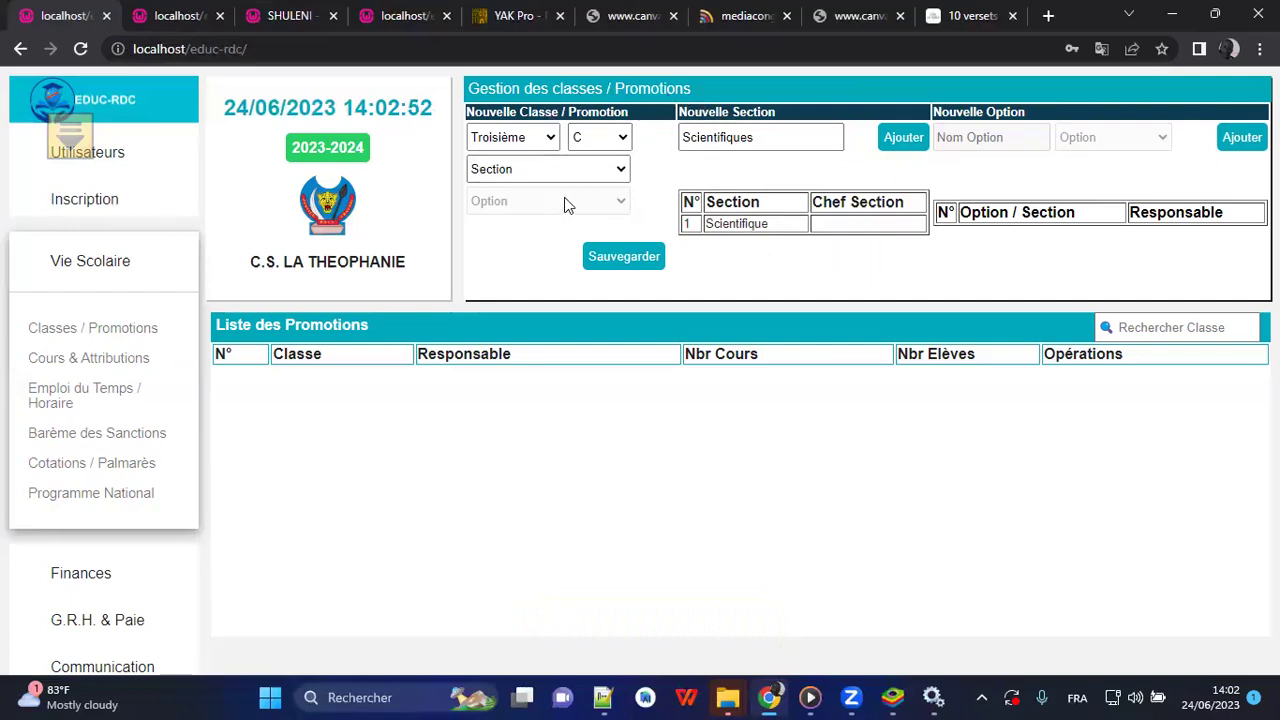
Step: Assign the Scientifique section to the new Troisième C class, without an option, and save the class
click(549, 172)
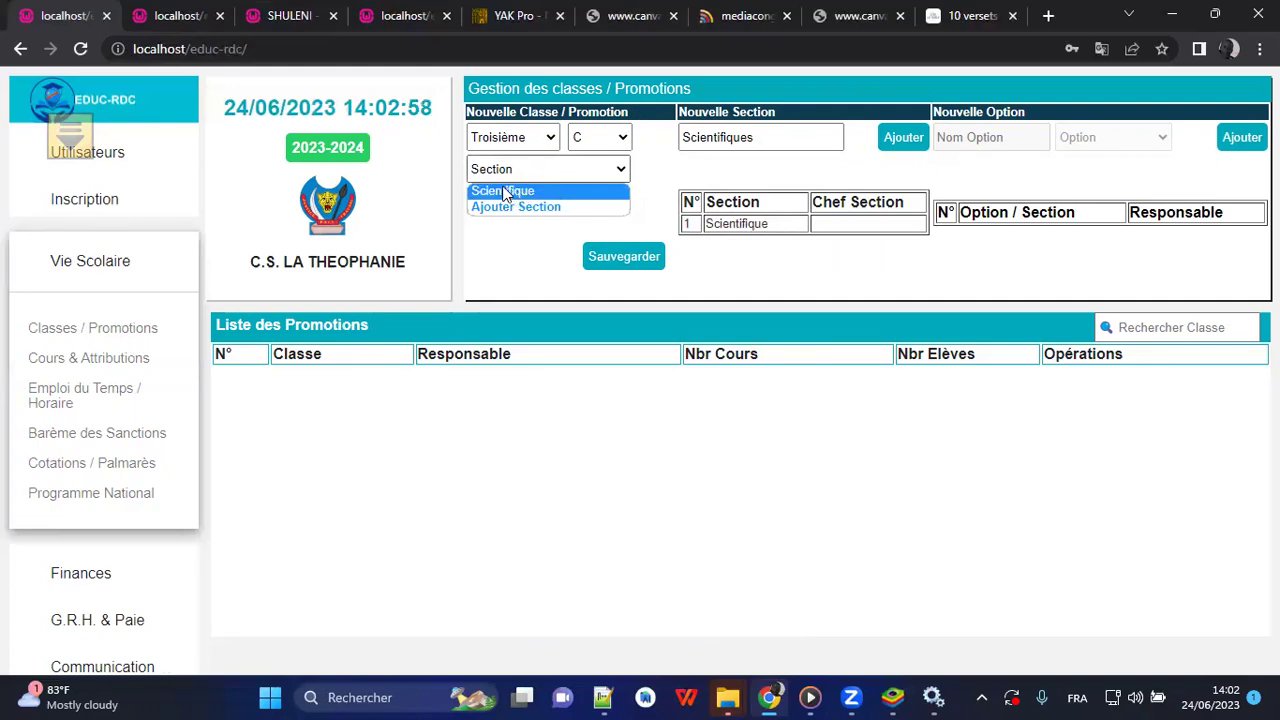
click(508, 191)
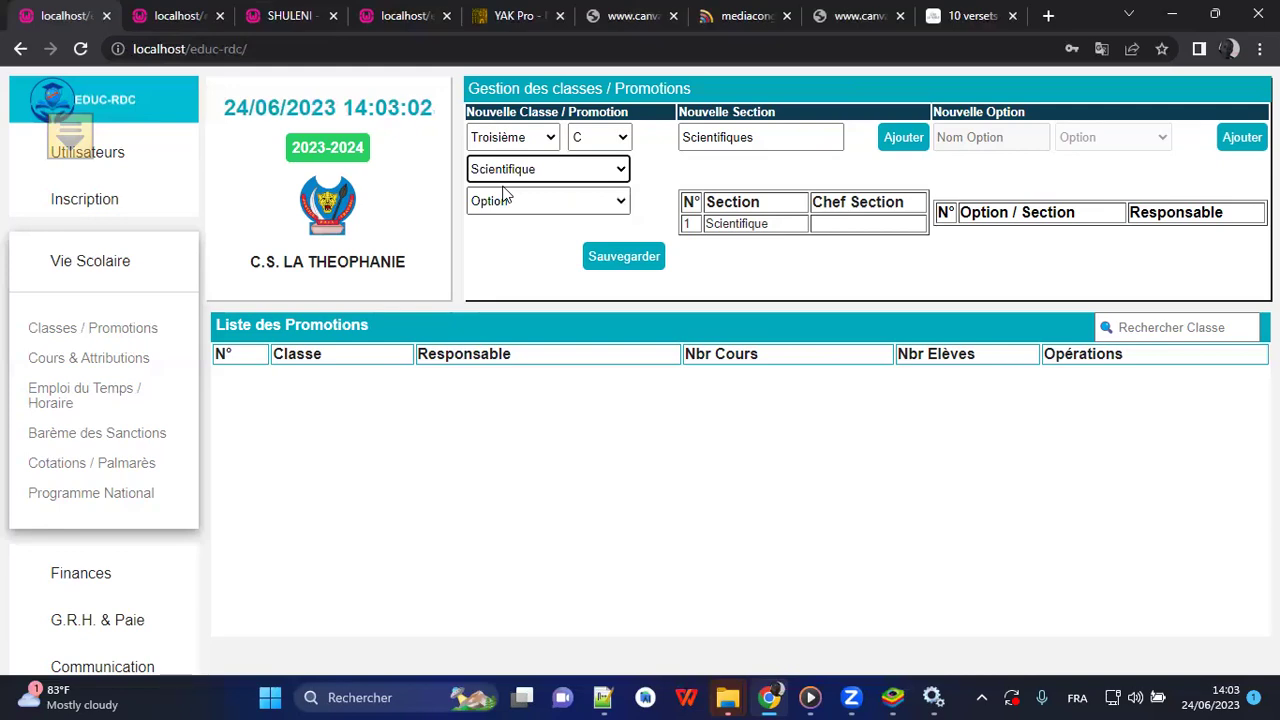
click(613, 258)
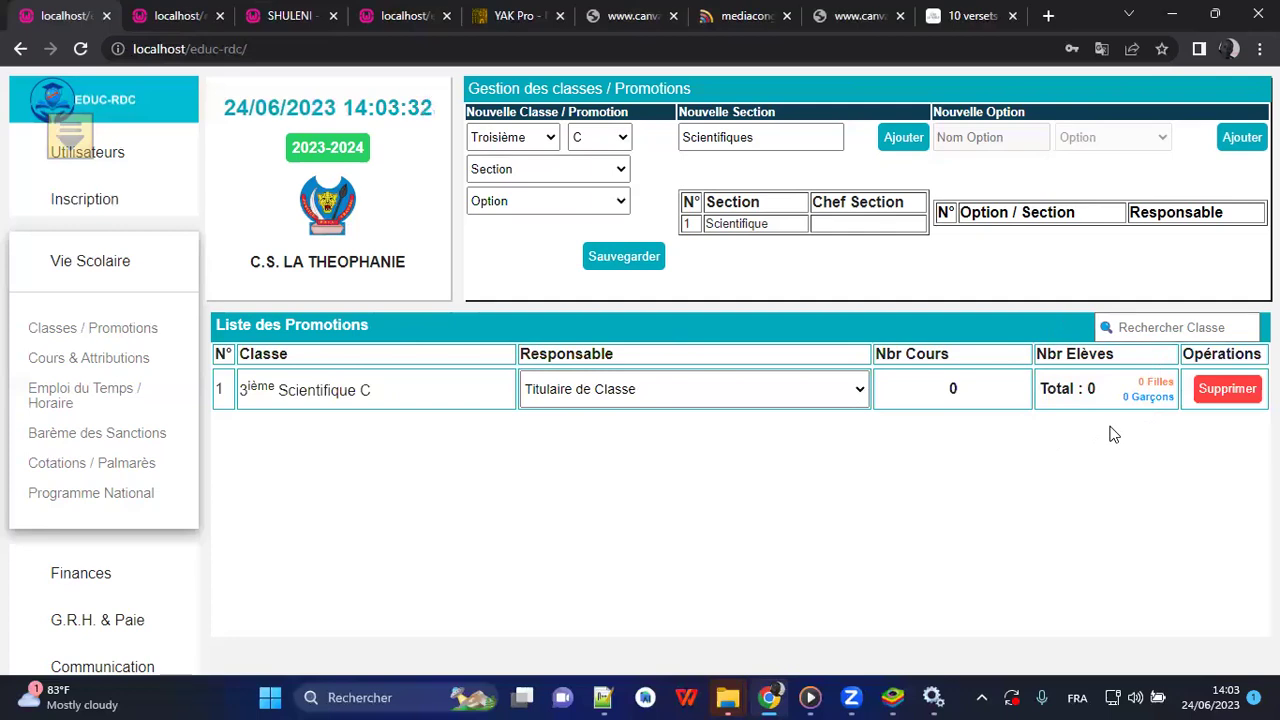
click(1207, 322)
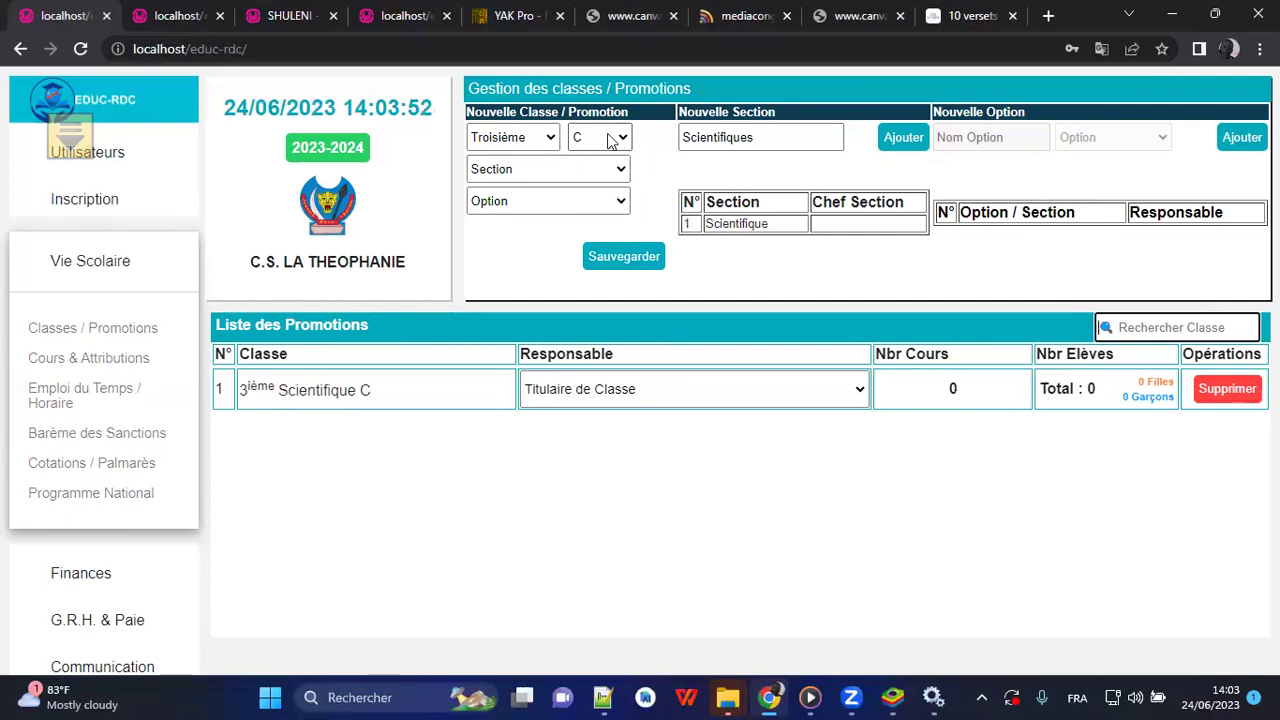
Step: Set the group of the next Troisième class to A and open its section choices
click(605, 140)
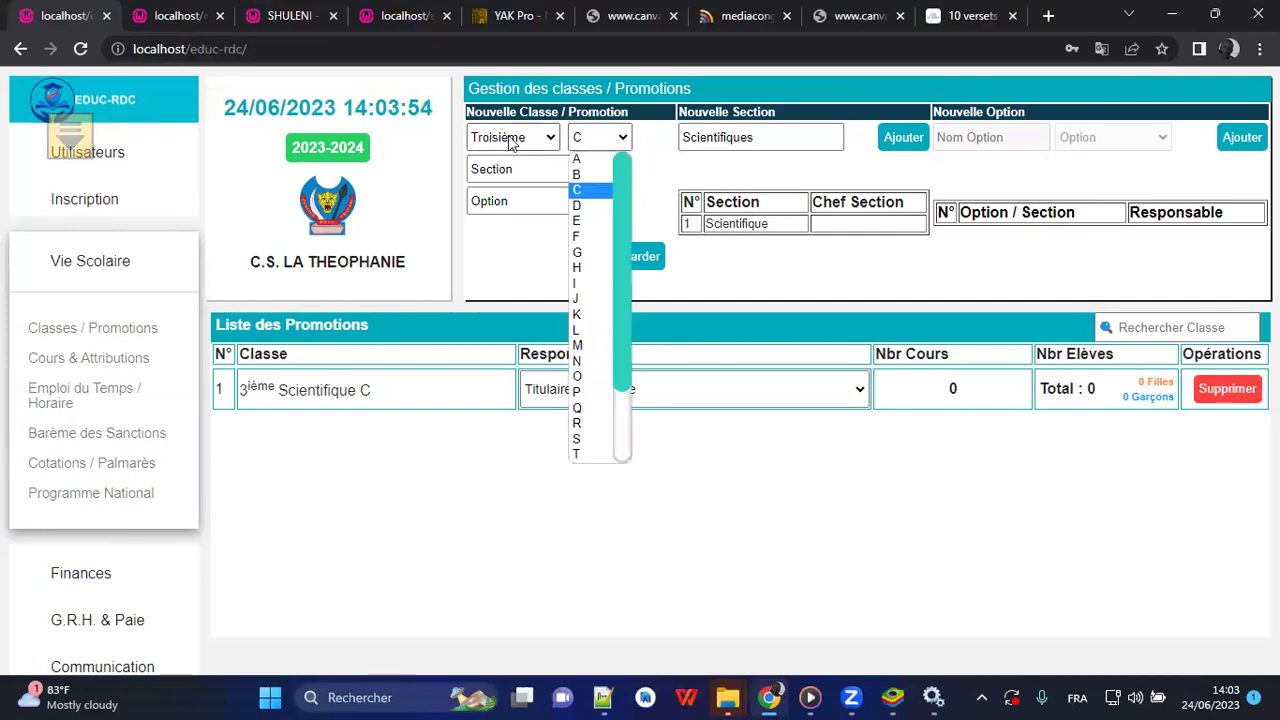
click(579, 159)
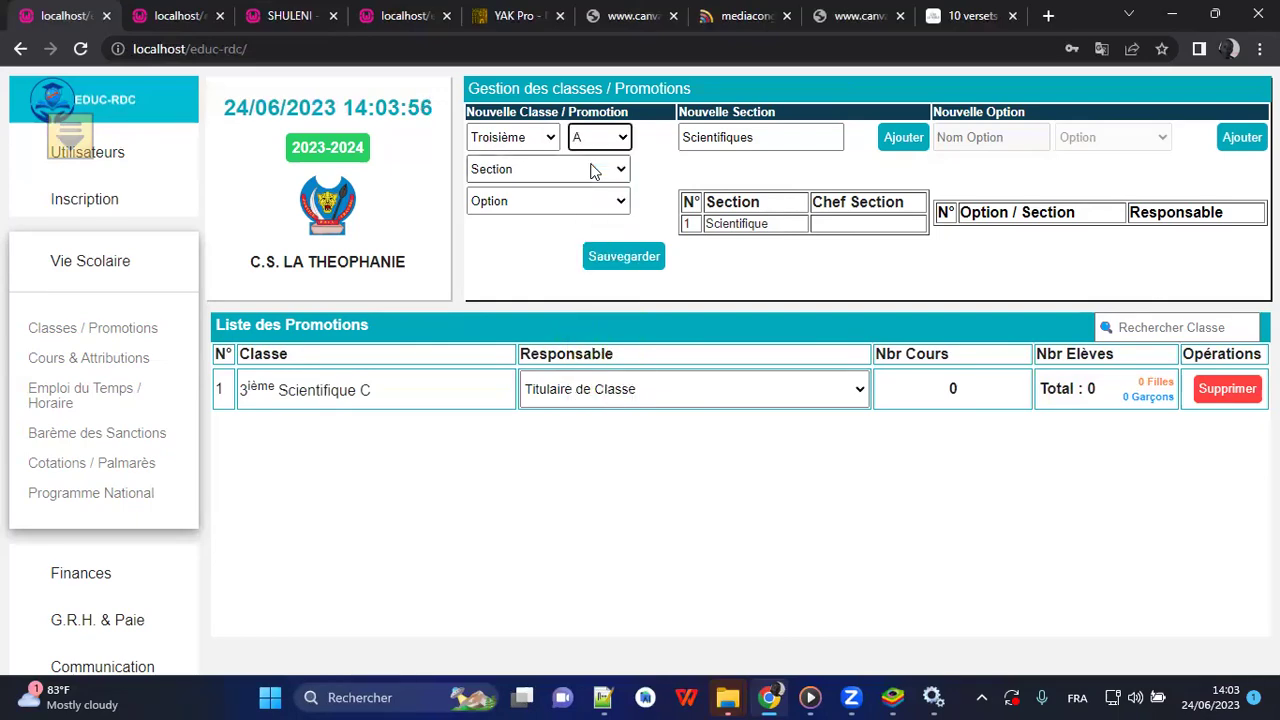
click(560, 171)
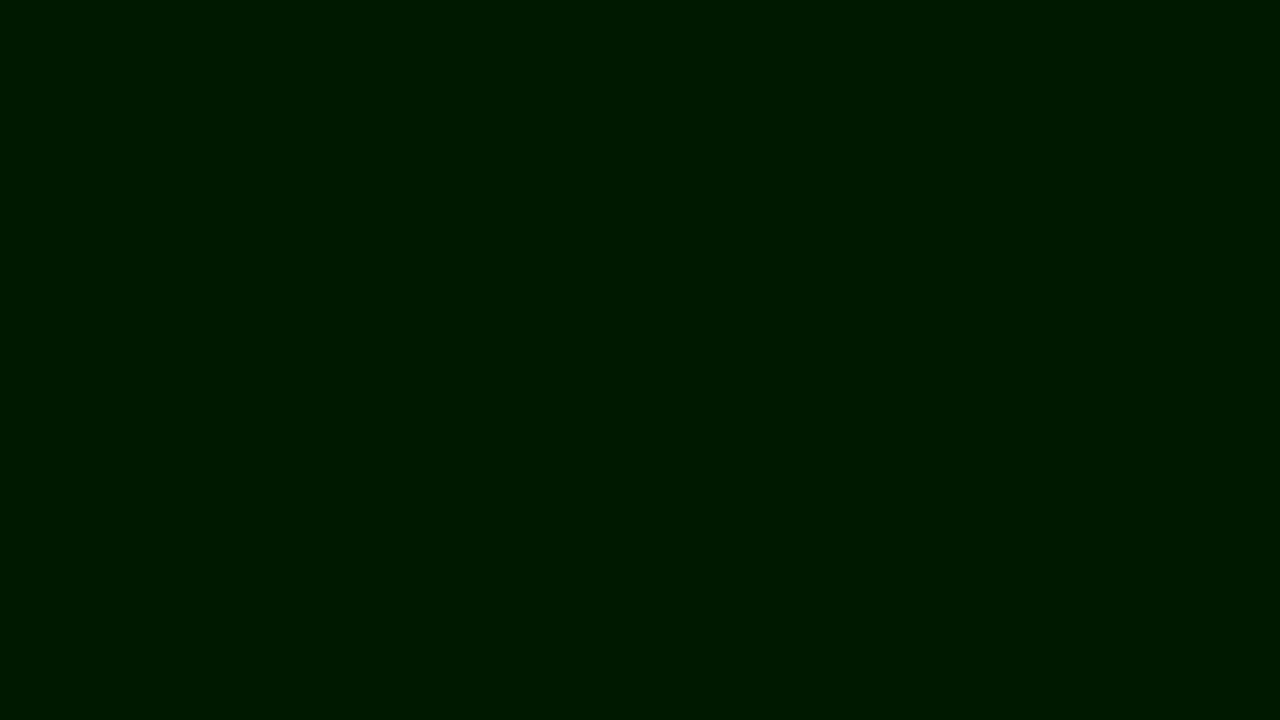